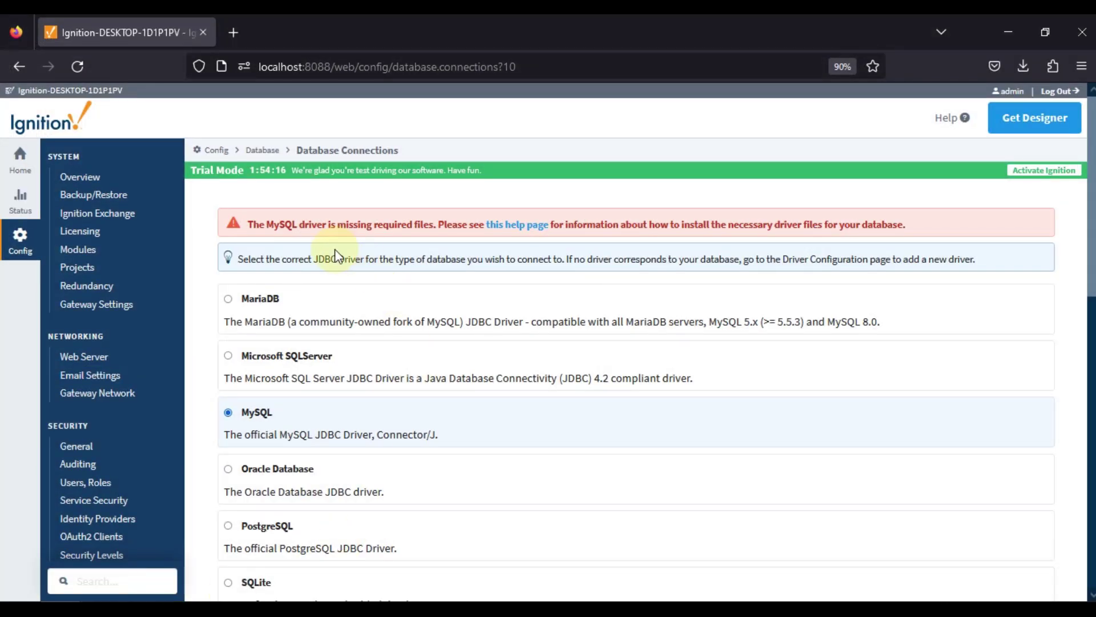
- Note the MySQL missing-files warning and select Oracle Database as the JDBC driver instead
triple_click(252, 228)
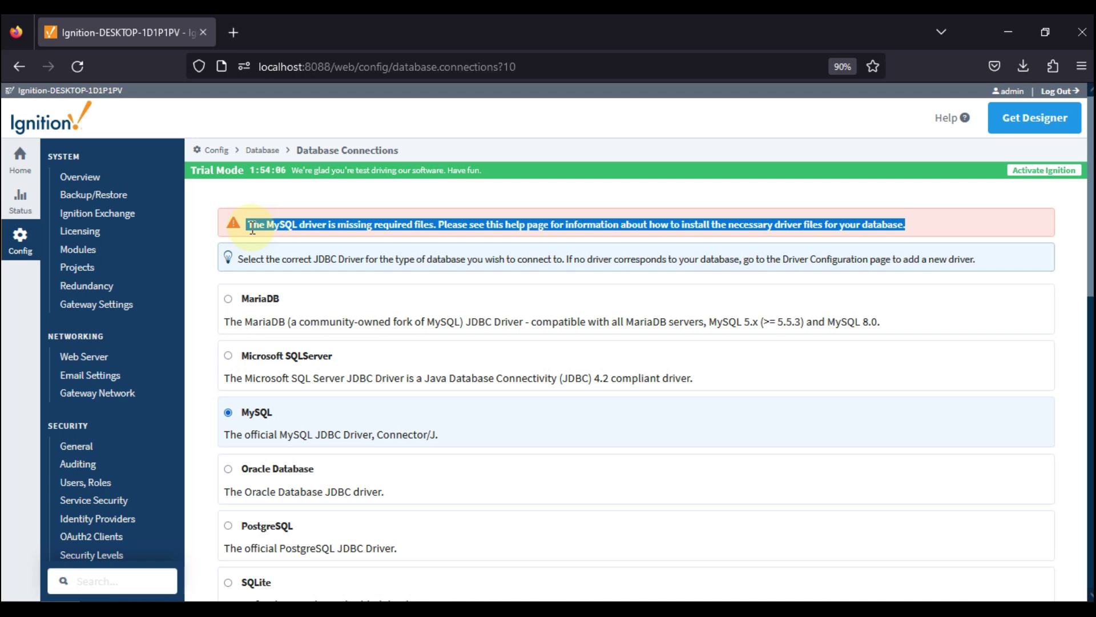
click(588, 231)
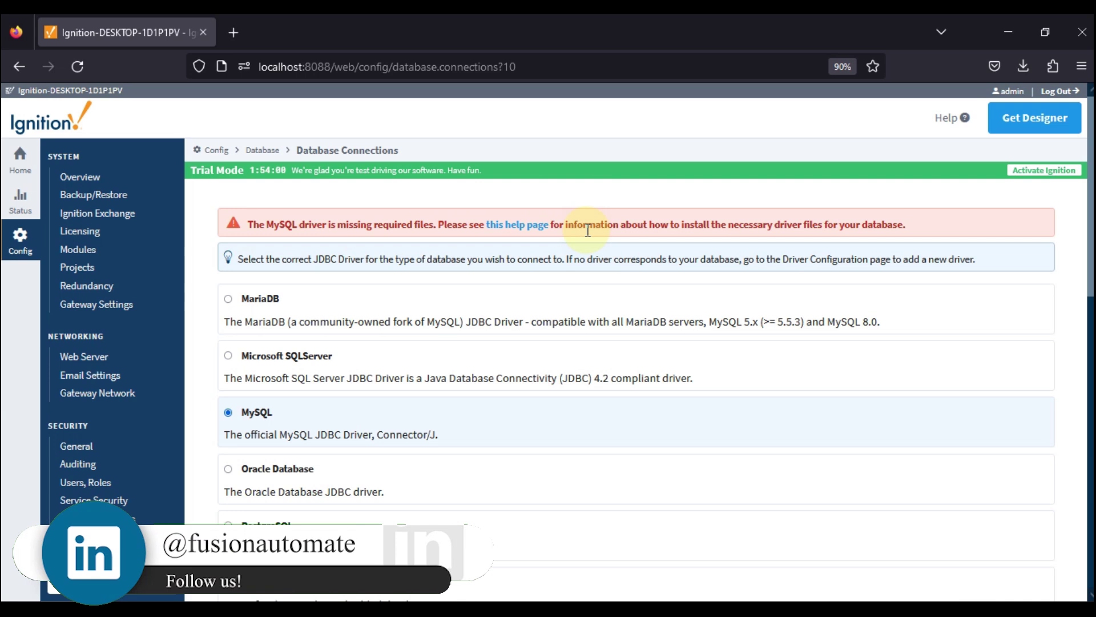
scroll(599, 269, down, 4)
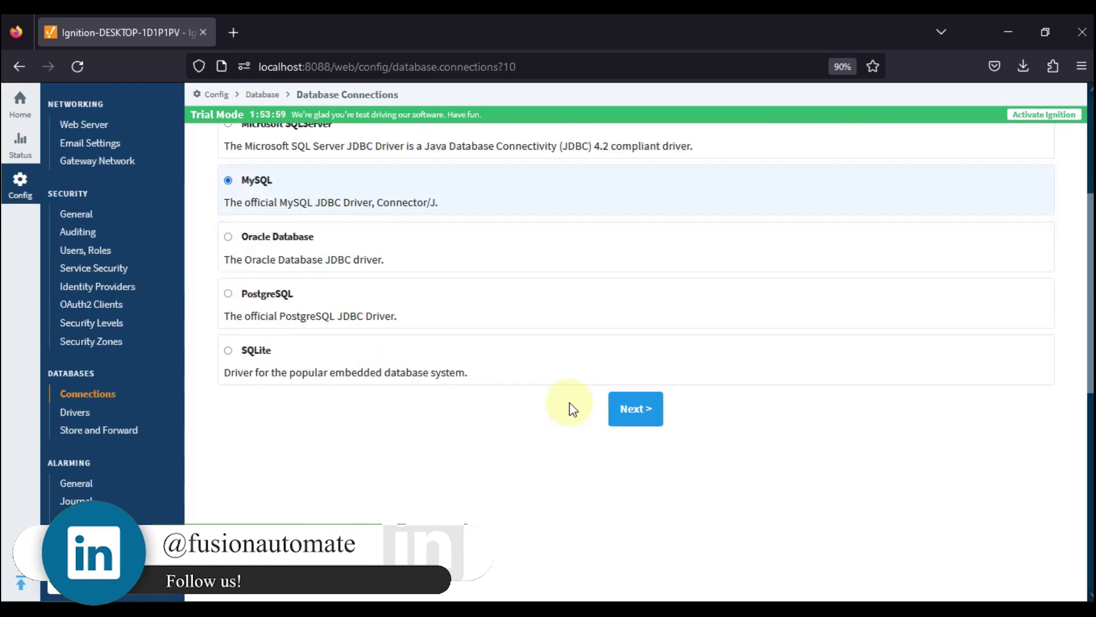
click(228, 238)
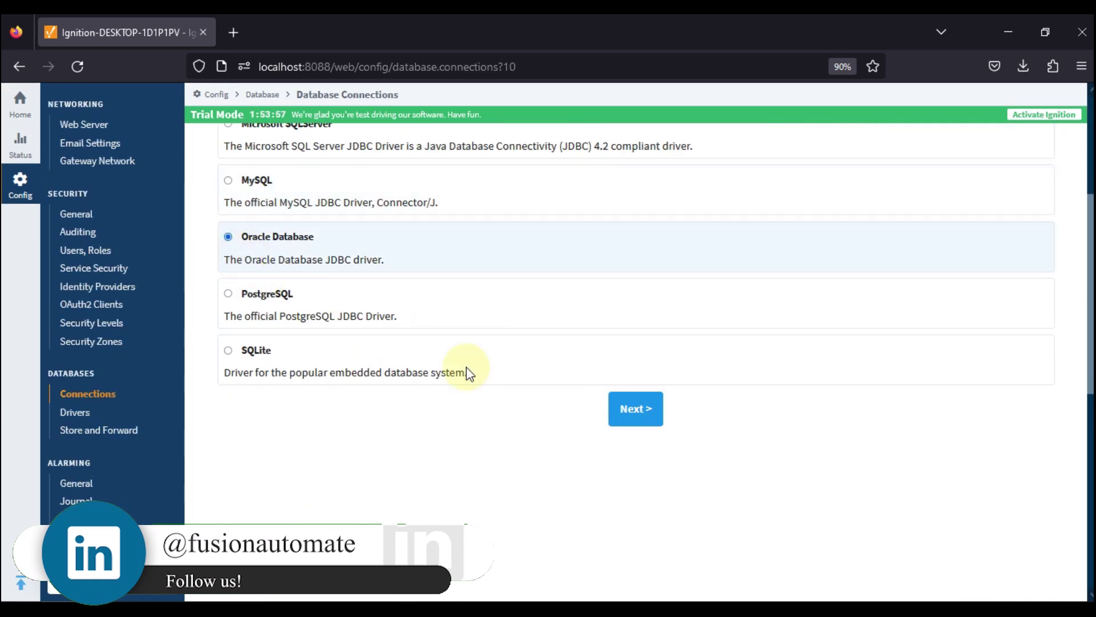
- Continue with Oracle Database and go to the JDBC drivers list showing its missing-files error
click(630, 412)
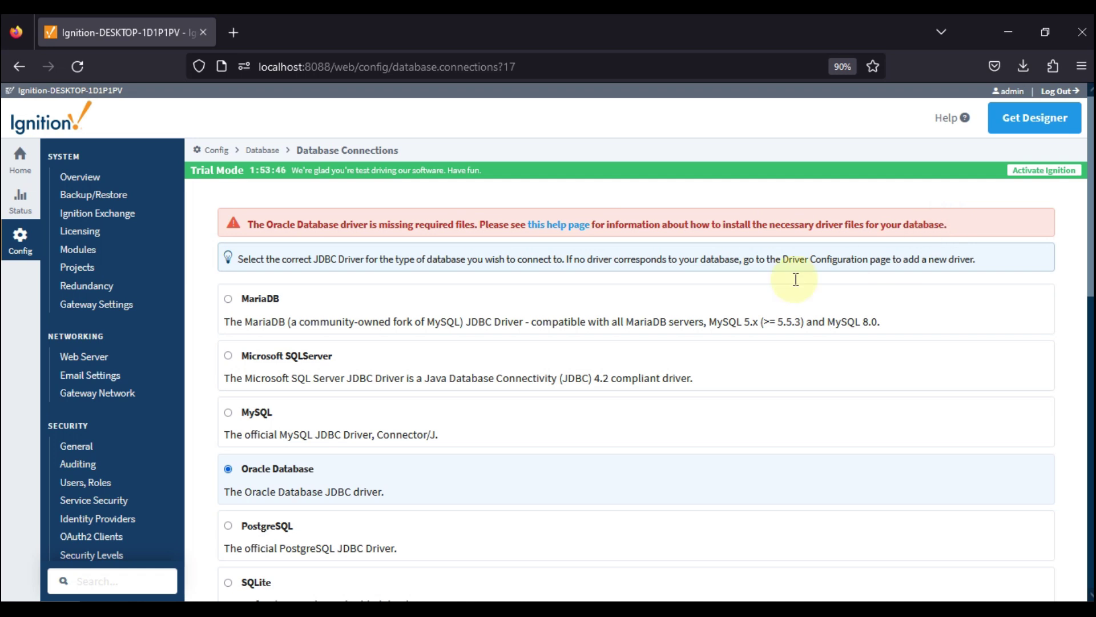
scroll(795, 277, down, 5)
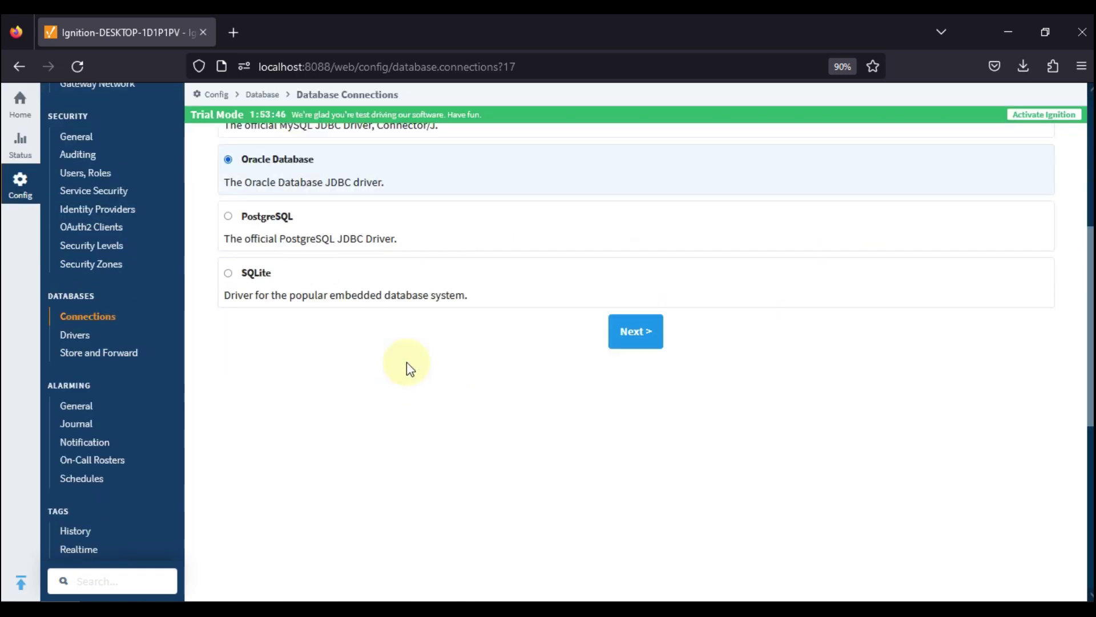
click(78, 338)
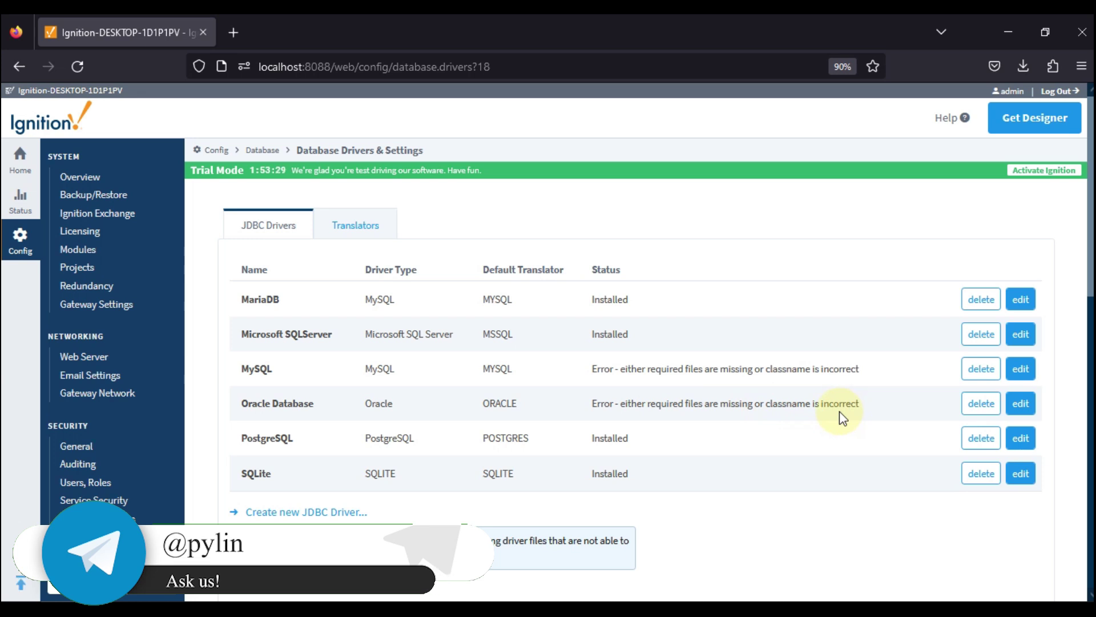
- Open the driver-files 'this help page' link in a new browser tab
scroll(839, 413, down, 3)
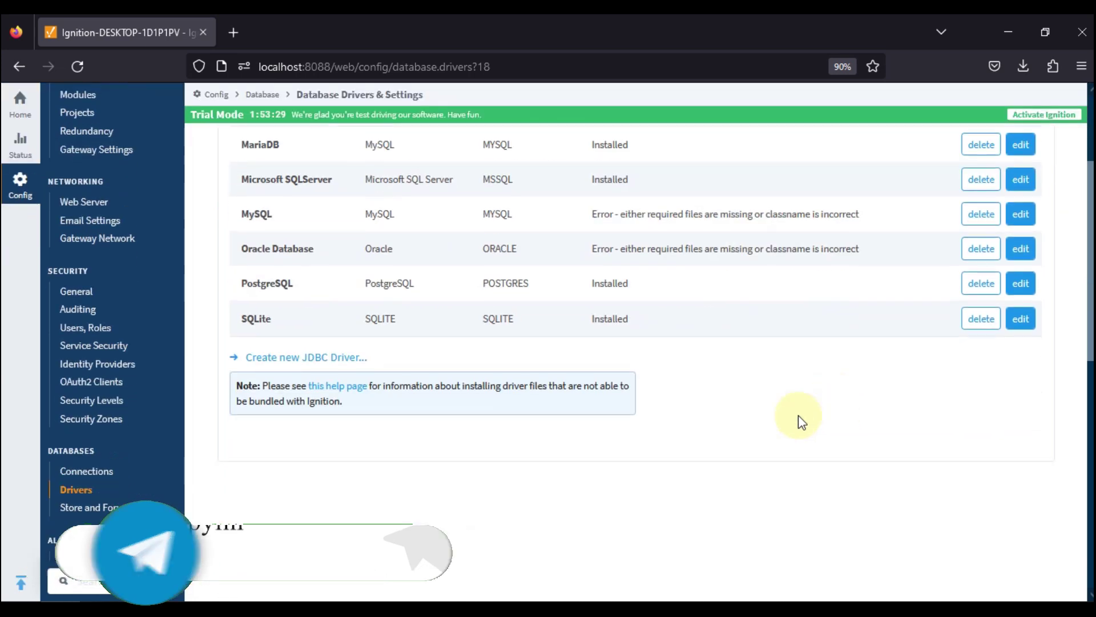
right_click(335, 388)
click(399, 142)
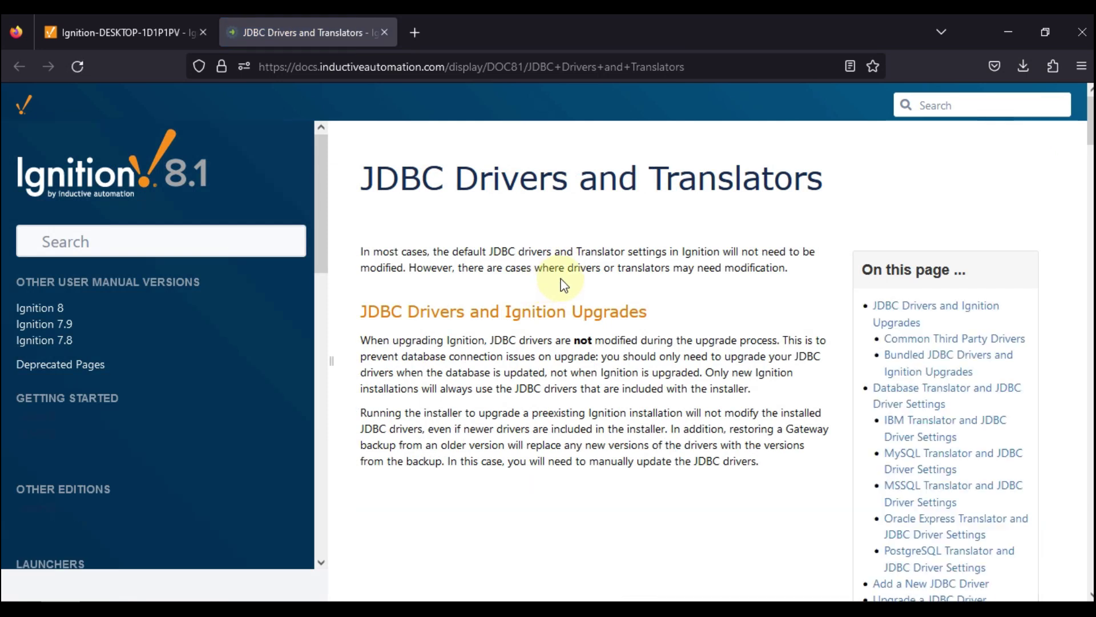
- Open the oracle.com link from the Oracle row of the third-party drivers table in a new tab
scroll(642, 337, down, 5)
scroll(642, 337, down, 10)
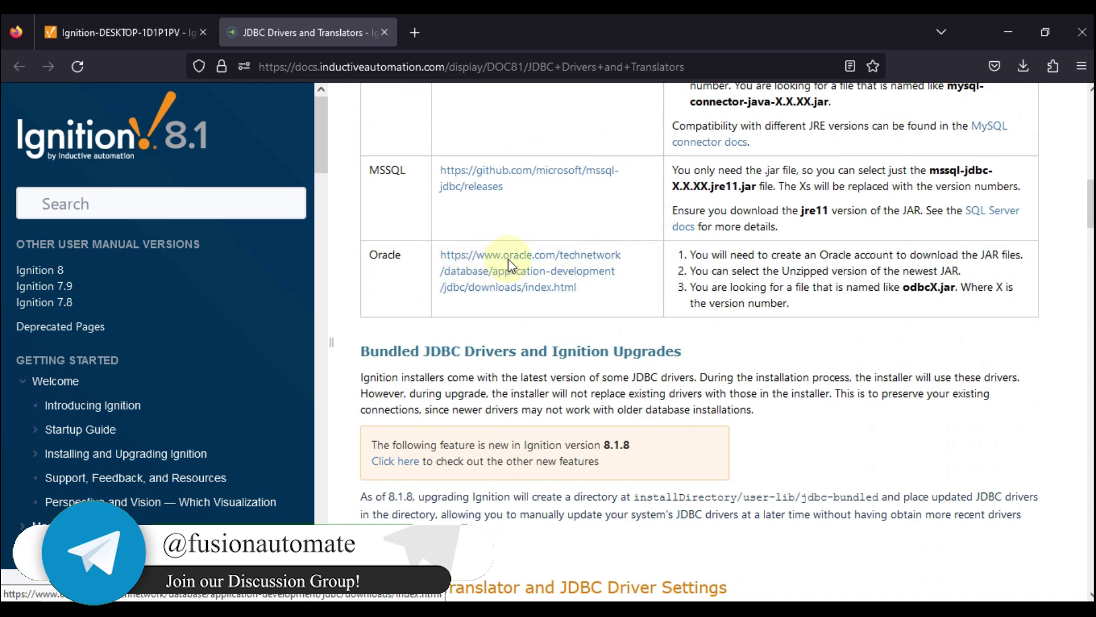
right_click(511, 263)
click(526, 275)
- Download ojdbc11.jar (4.9 MB) from the Oracle Database 21c JDBC Driver & UCP Downloads table
click(477, 29)
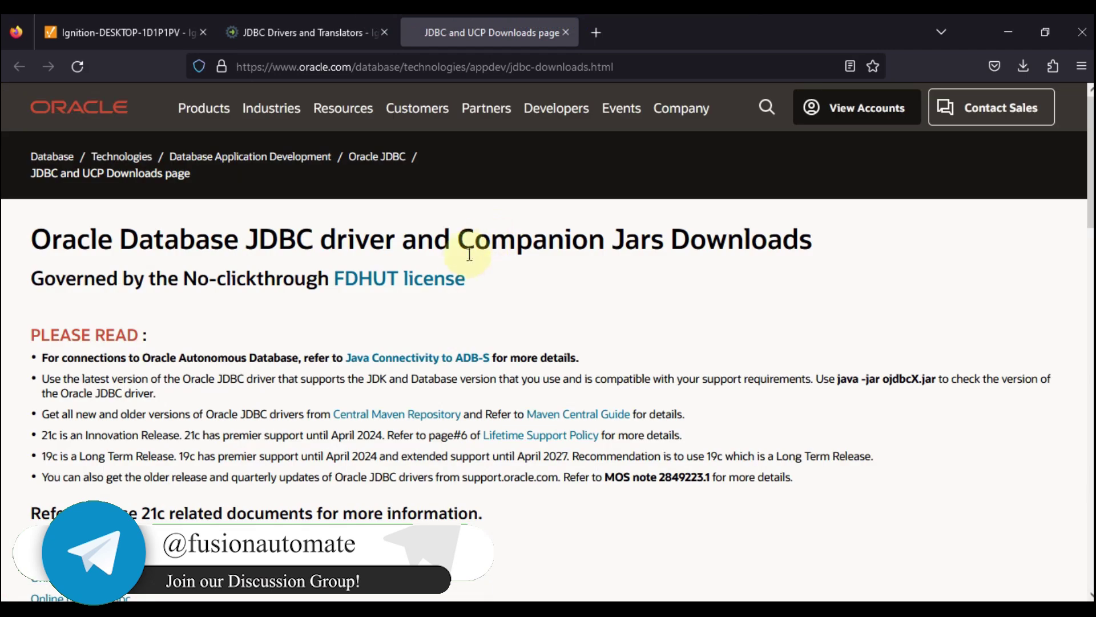
scroll(467, 257, down, 7)
scroll(467, 257, down, 4)
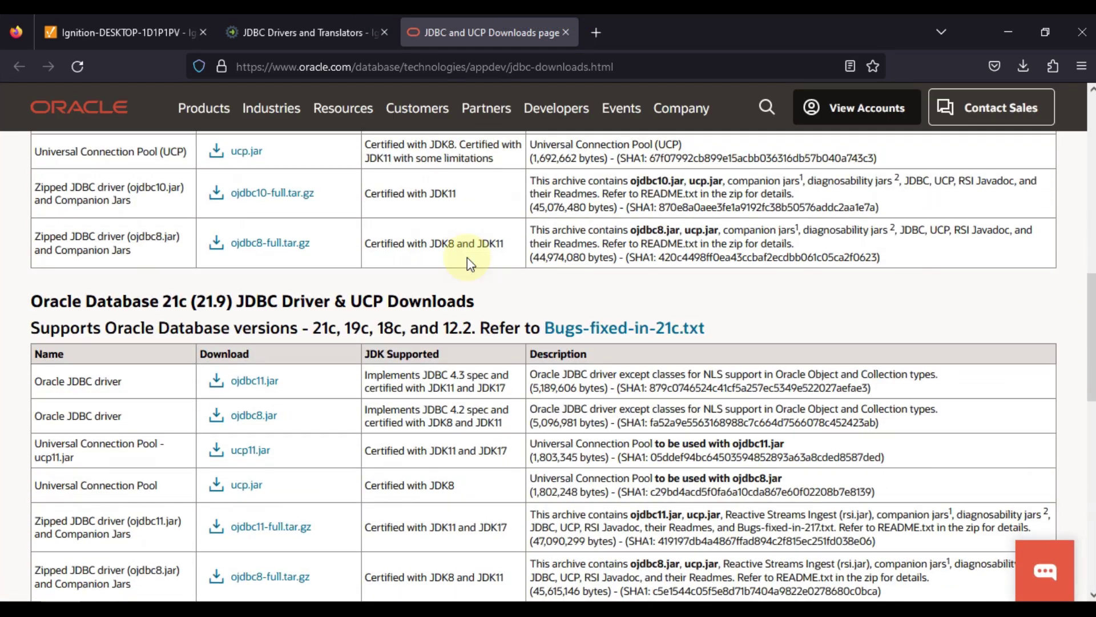
double_click(74, 299)
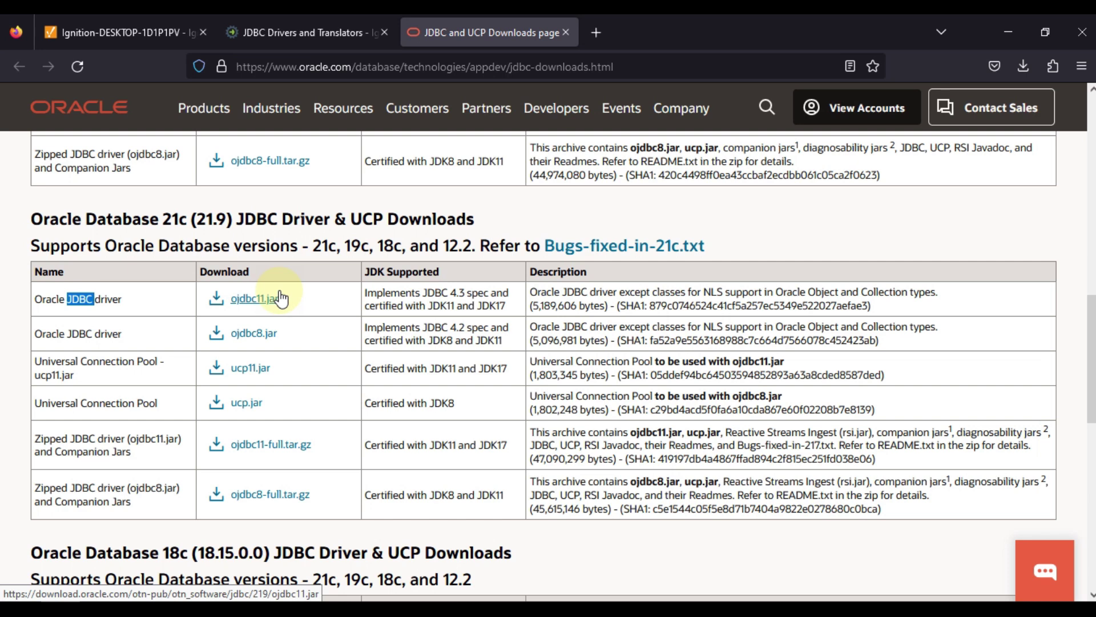
click(260, 298)
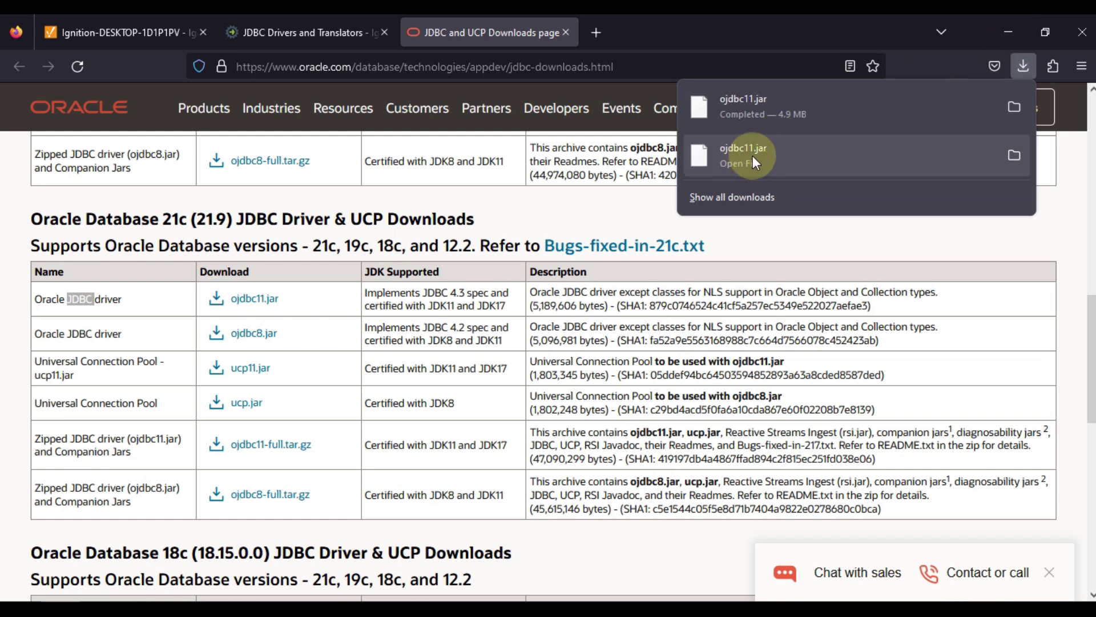
click(707, 39)
click(1009, 30)
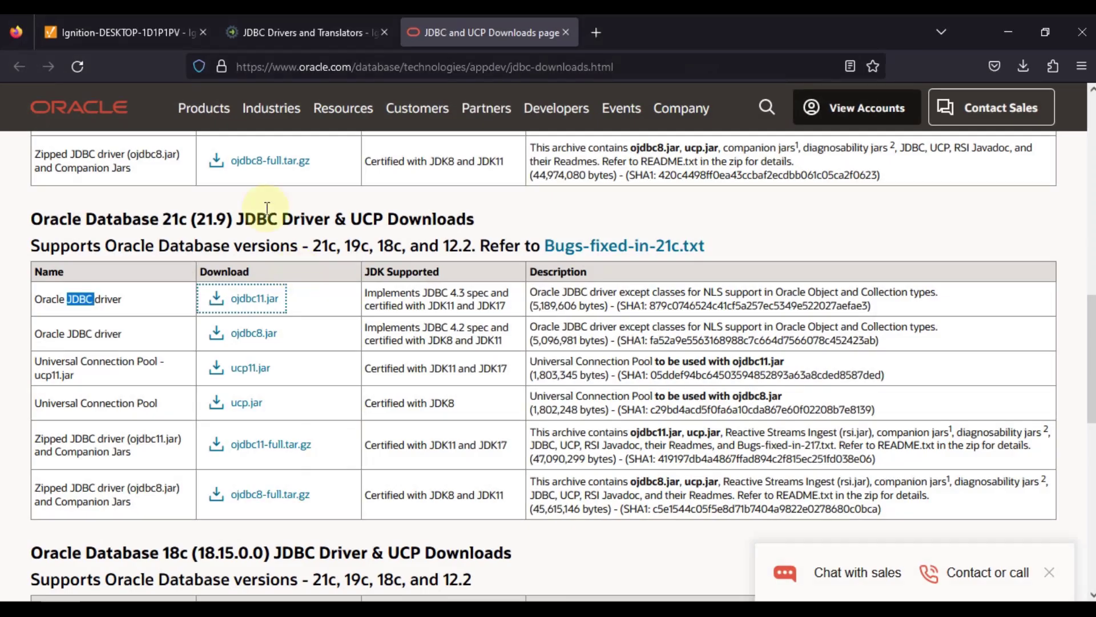
- Upload ojdbc11.jar from the Desktop to the Oracle Database driver and save the changes
click(120, 32)
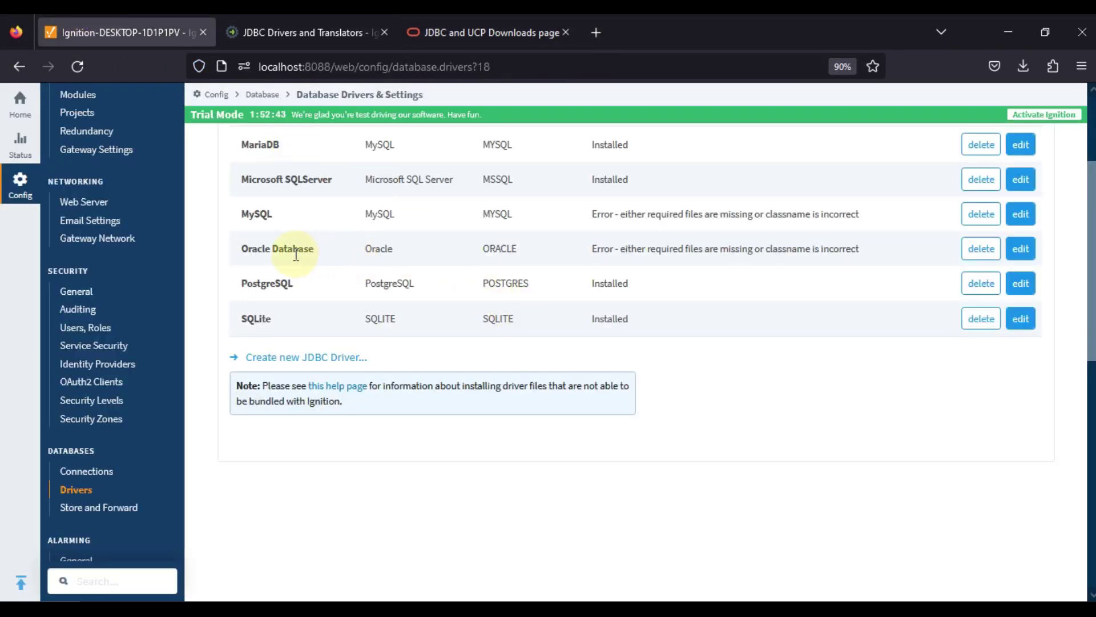
click(1021, 249)
scroll(691, 285, down, 5)
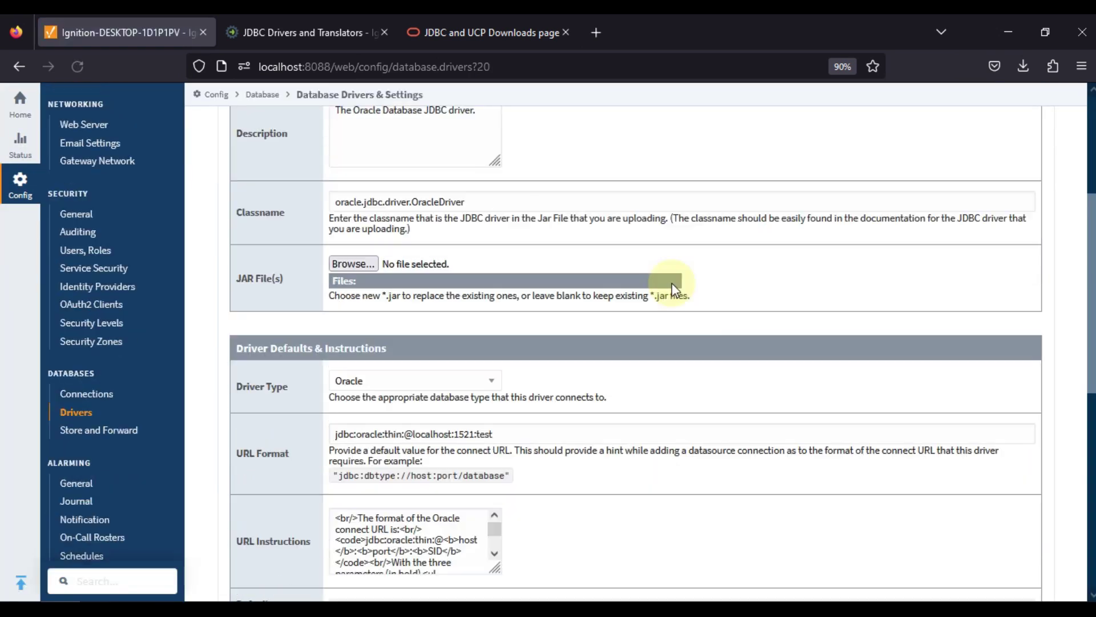
click(351, 264)
click(178, 260)
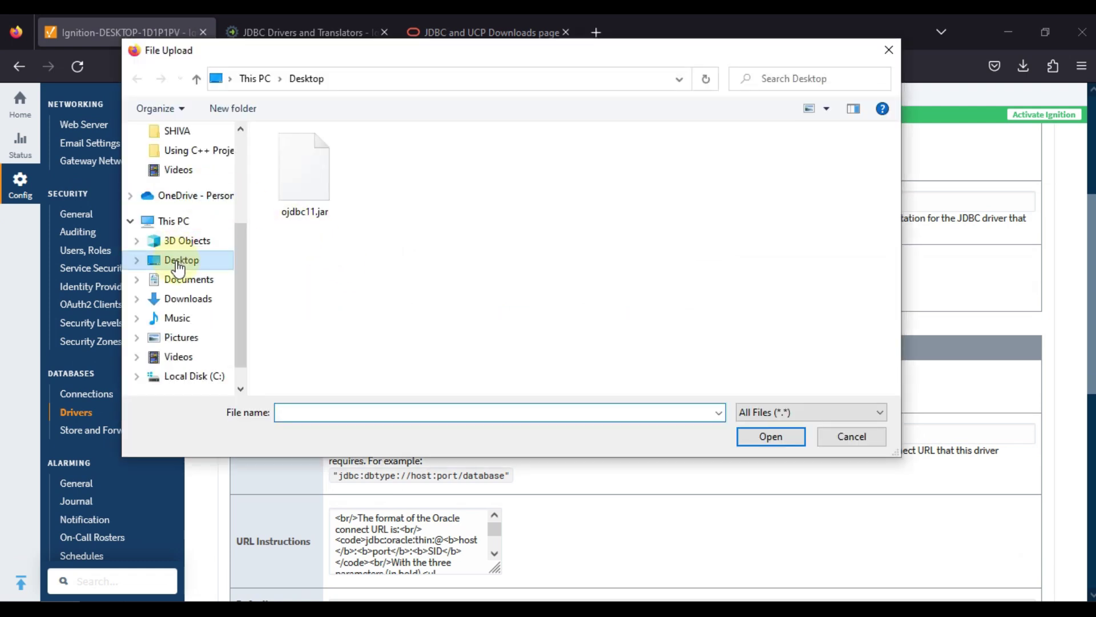
click(308, 168)
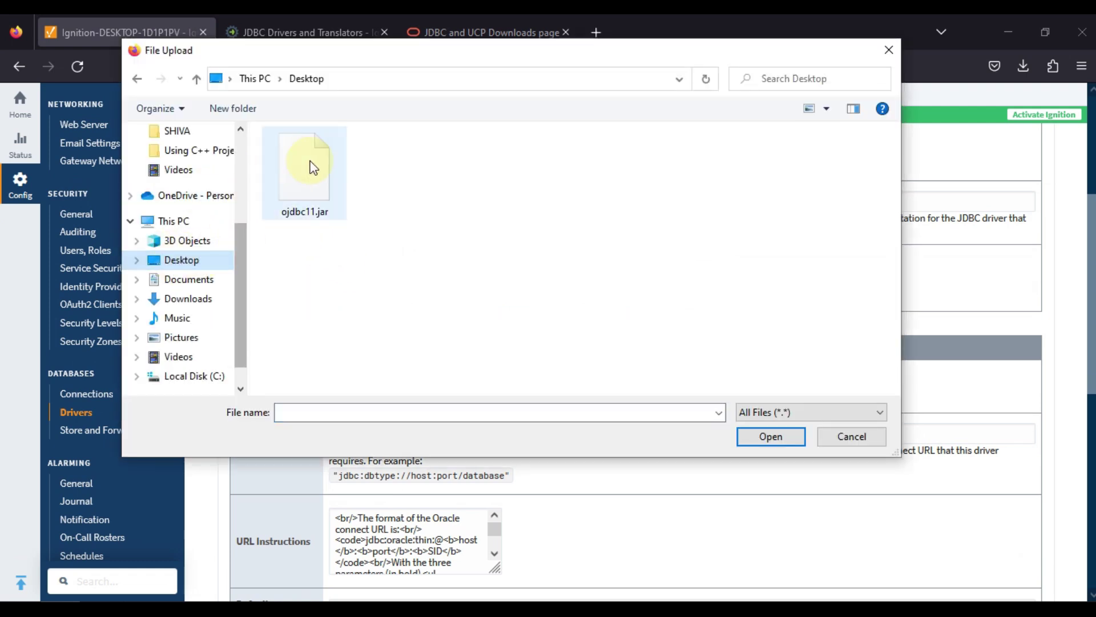
click(782, 437)
scroll(785, 372, down, 8)
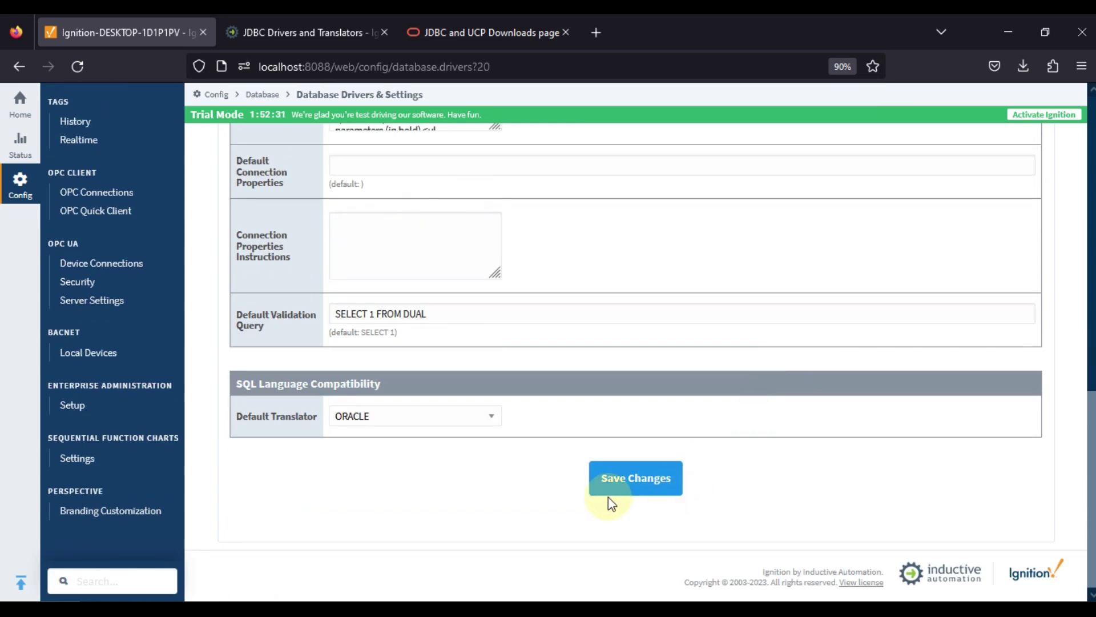
click(625, 486)
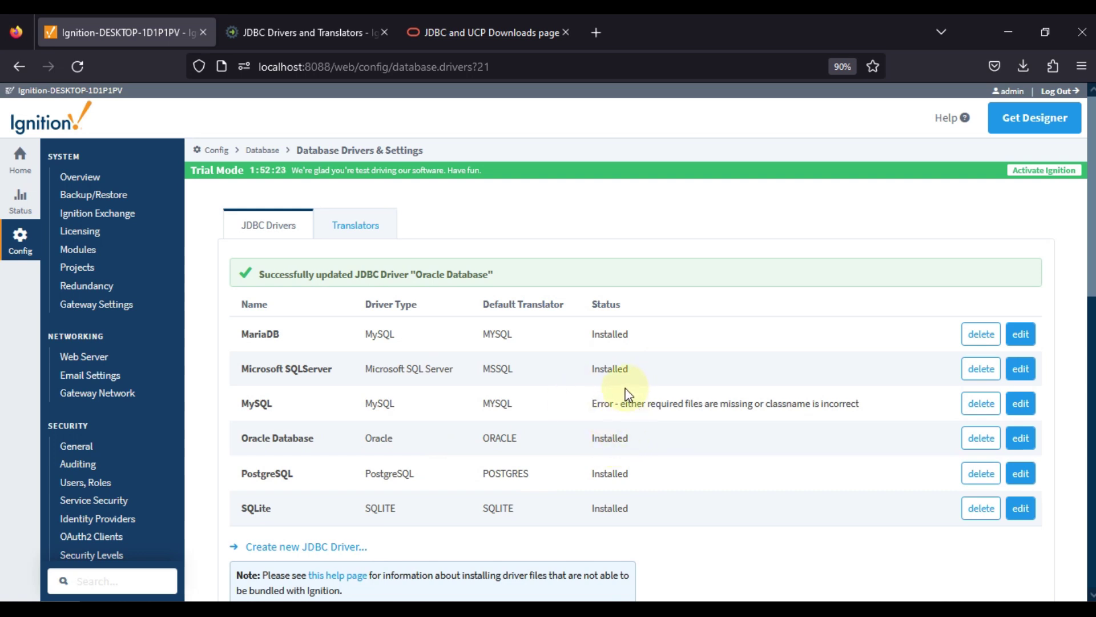
- Check the JDBC driver name on the Oracle downloads page, then return to the Ignition drivers list
click(486, 33)
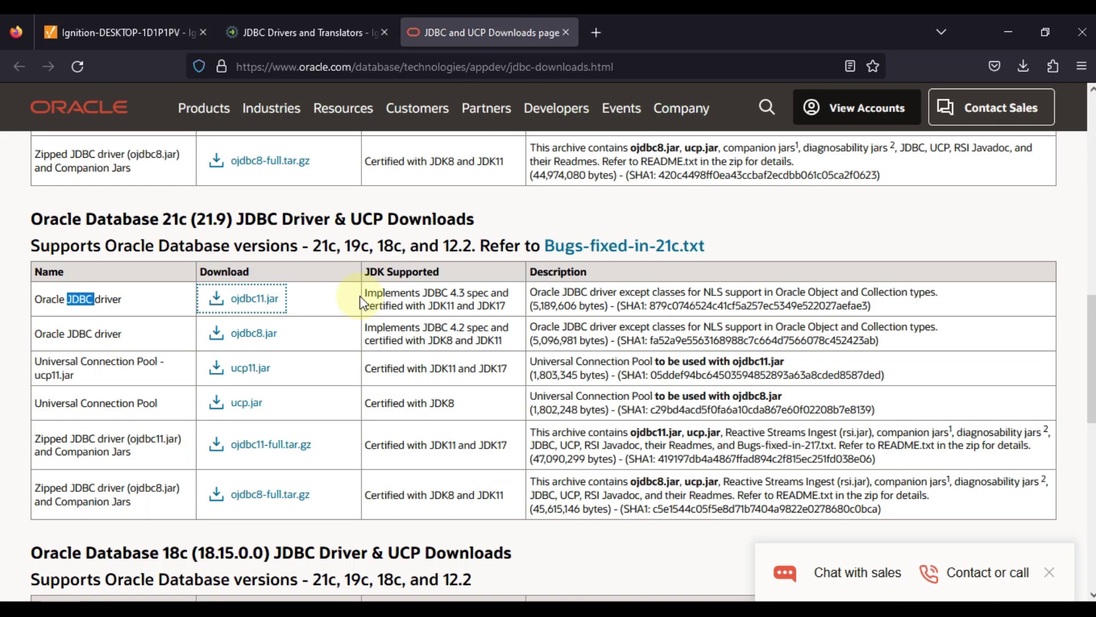
drag(67, 299, 89, 295)
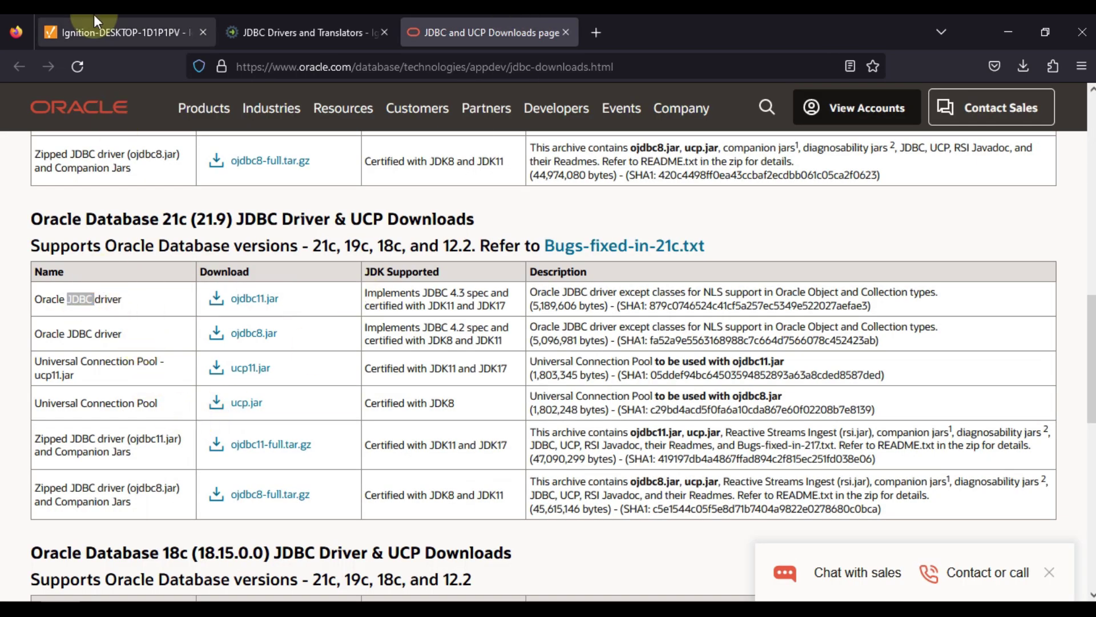
click(98, 30)
scroll(153, 349, down, 5)
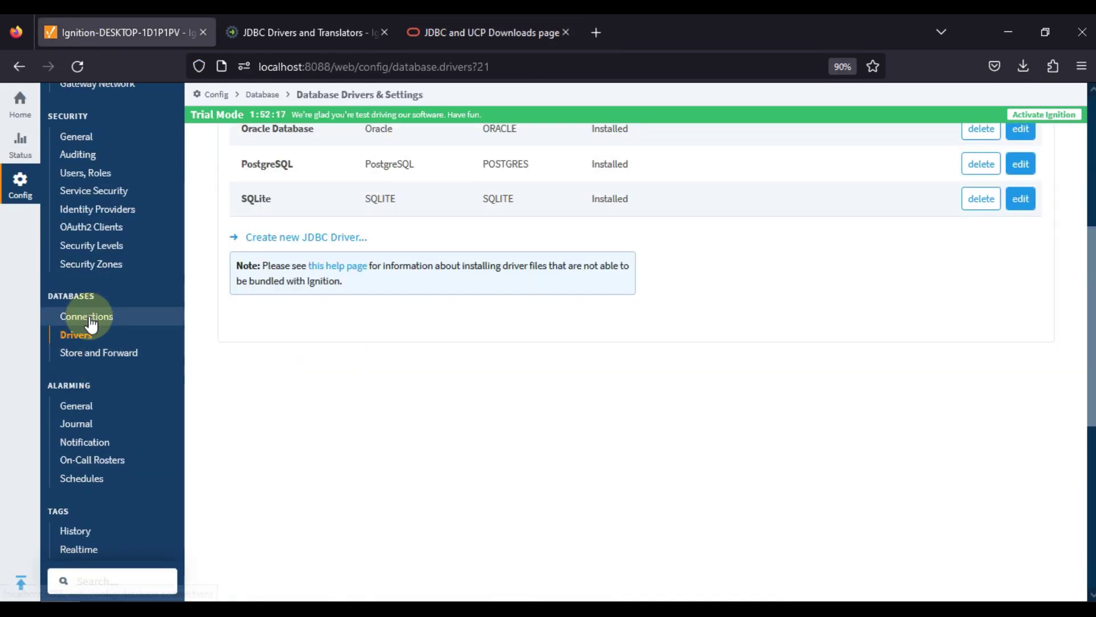
click(137, 324)
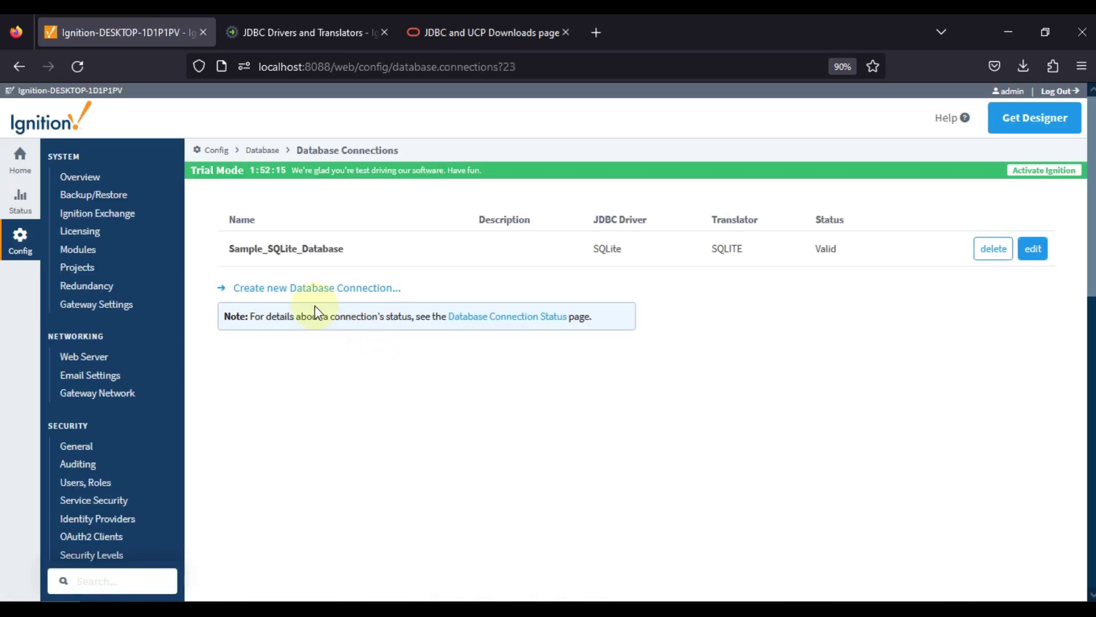
click(319, 289)
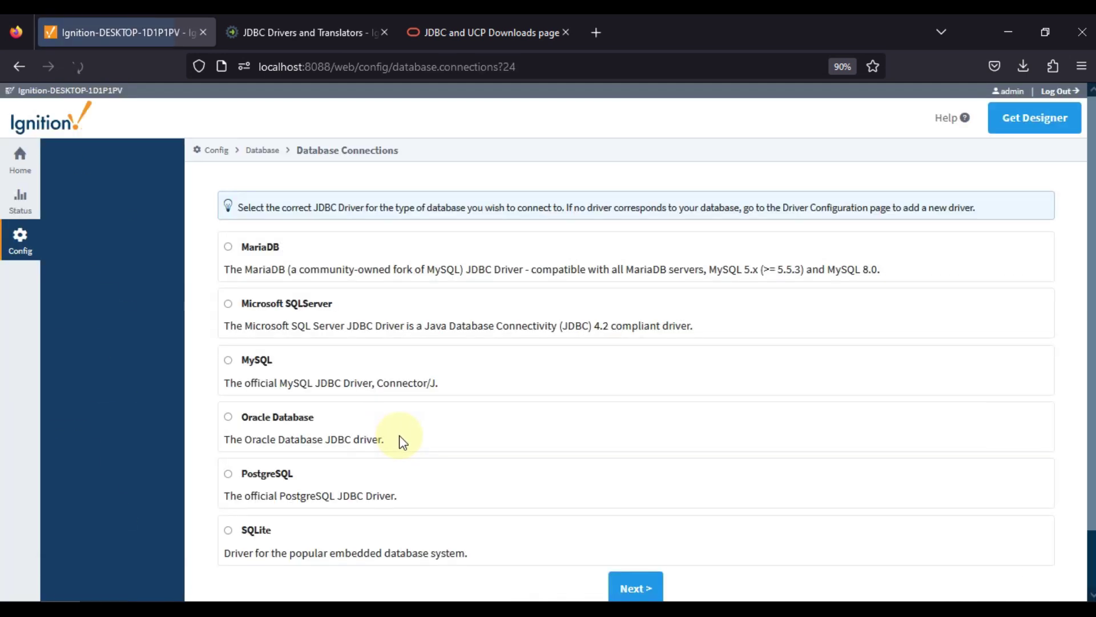
click(288, 441)
scroll(571, 485, down, 2)
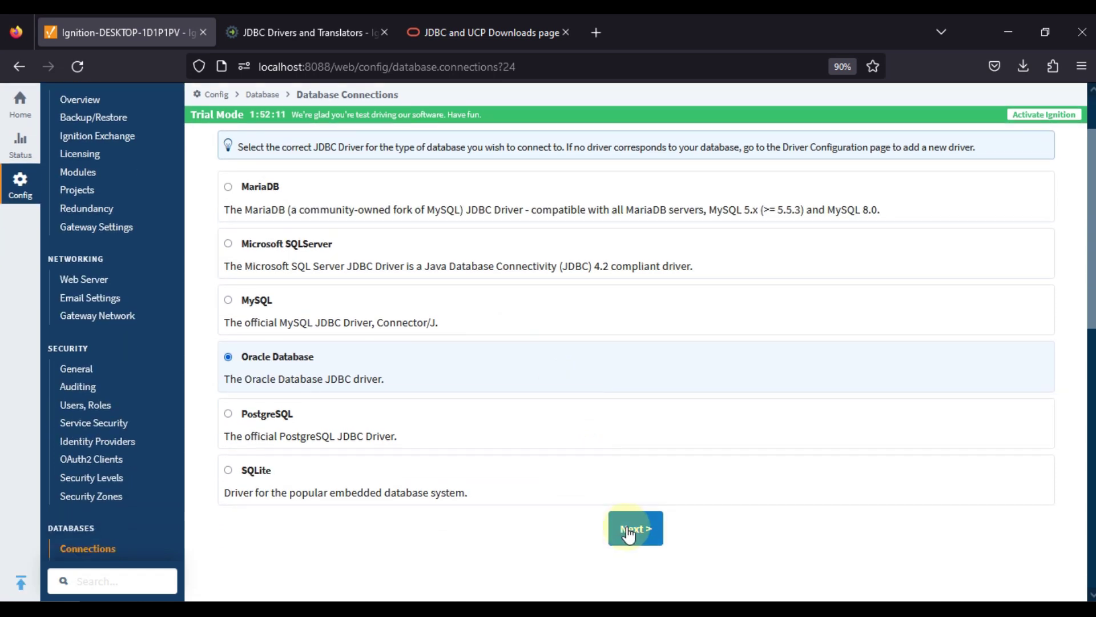
click(627, 526)
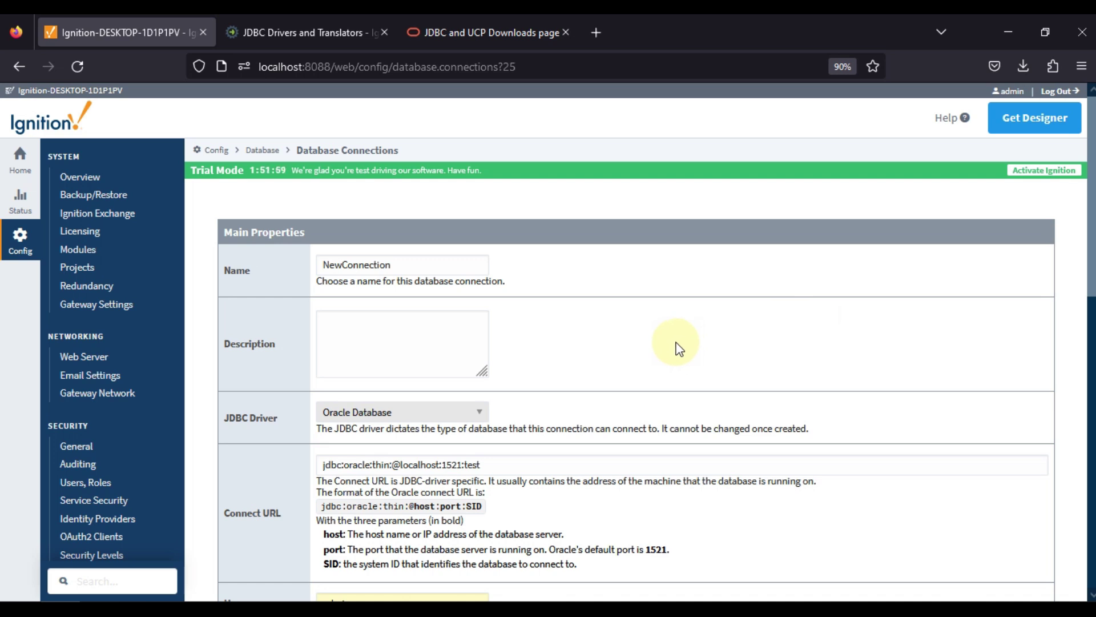
click(515, 32)
click(69, 32)
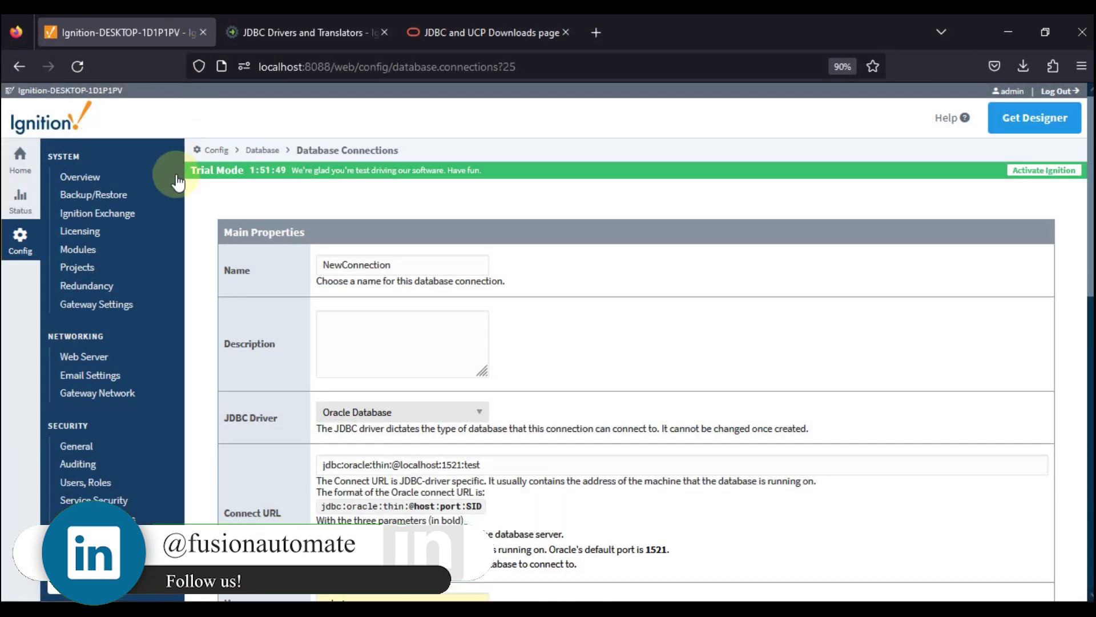
- Reload Config > Databases > Drivers and confirm Oracle Database shows Installed while MySQL still lacks files
click(12, 243)
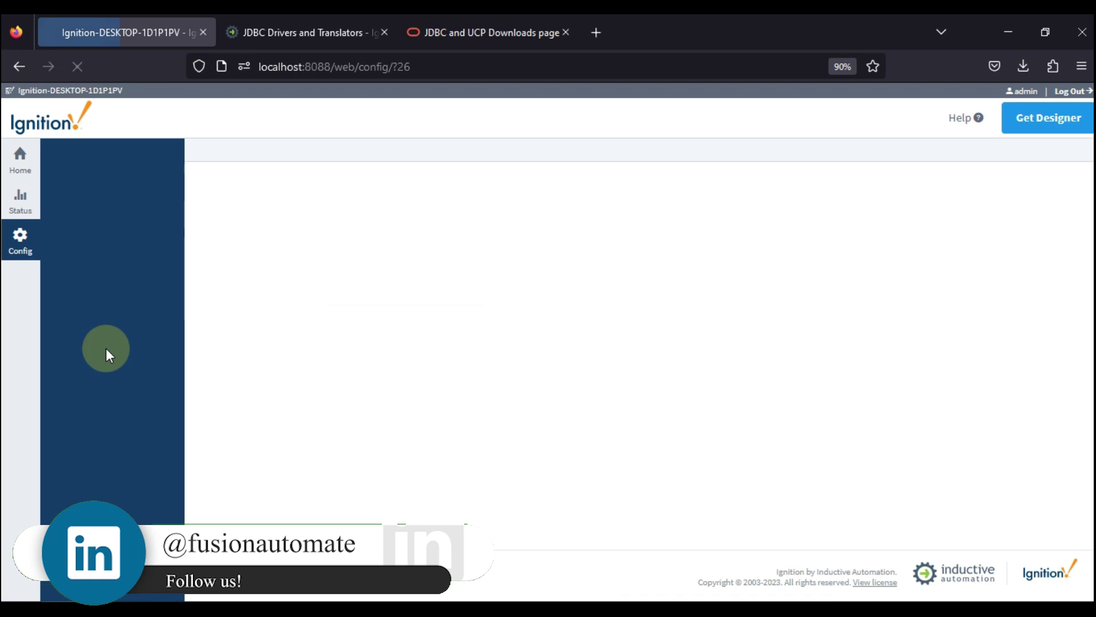
scroll(137, 356, down, 5)
scroll(141, 358, down, 2)
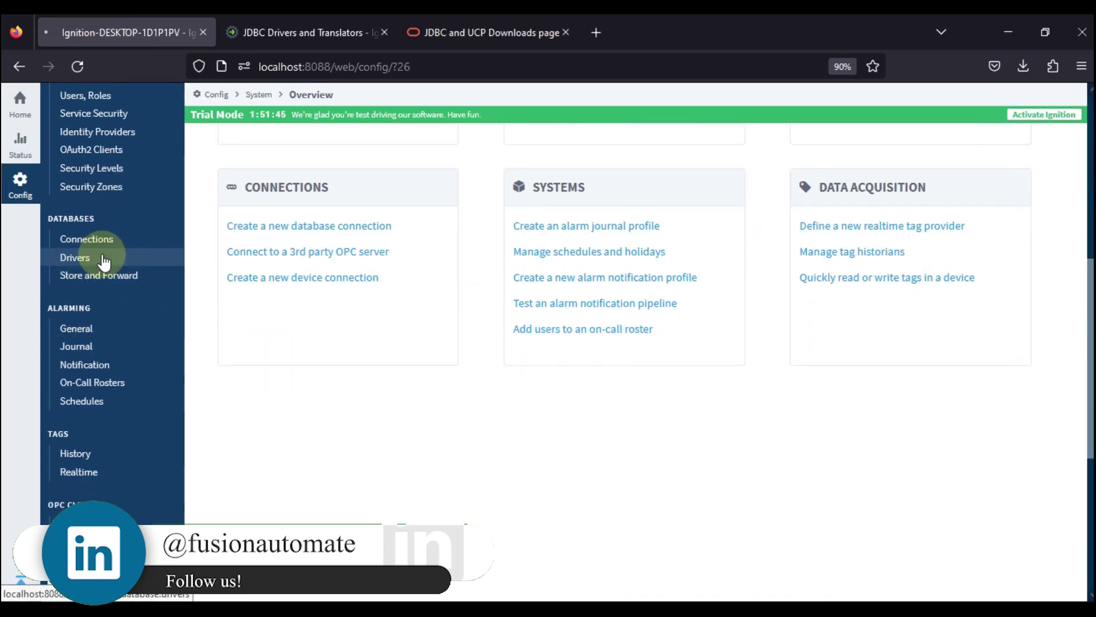
click(102, 257)
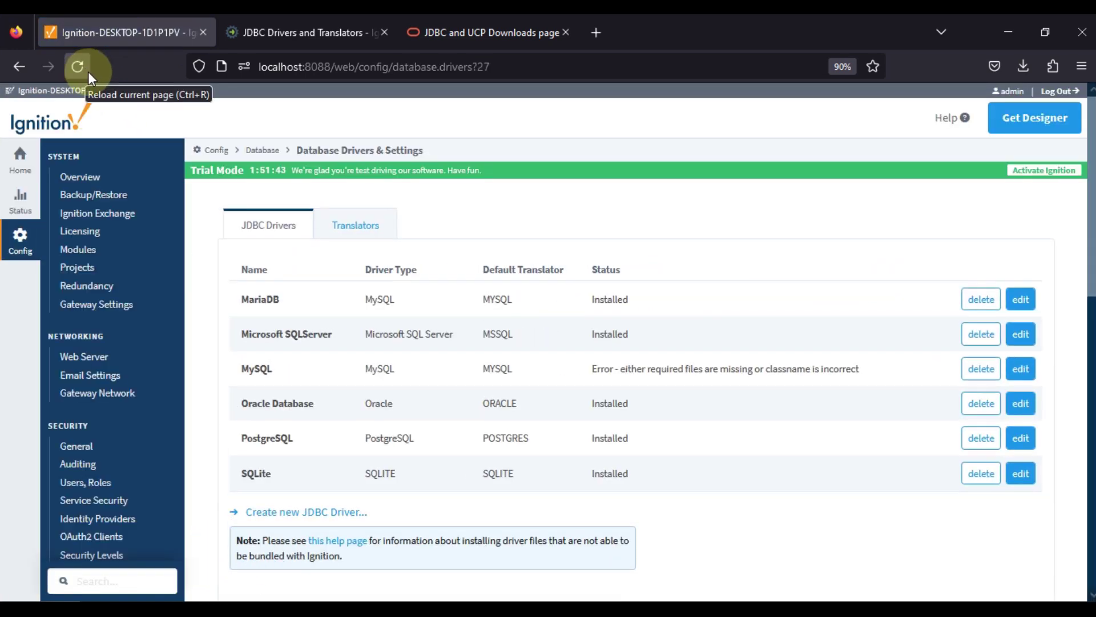
click(81, 73)
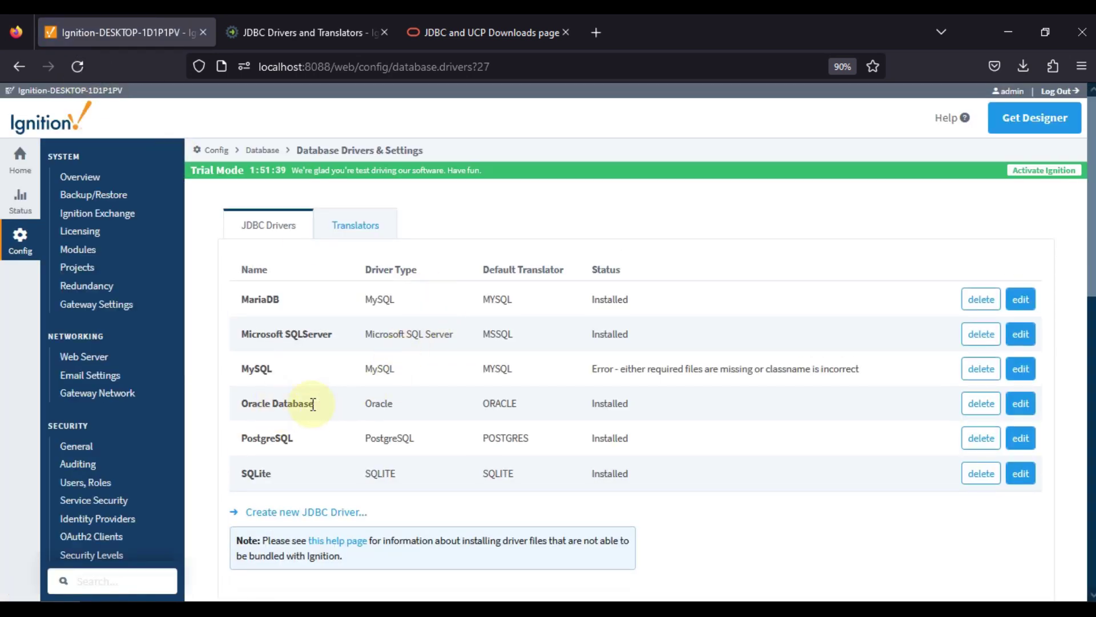
triple_click(282, 408)
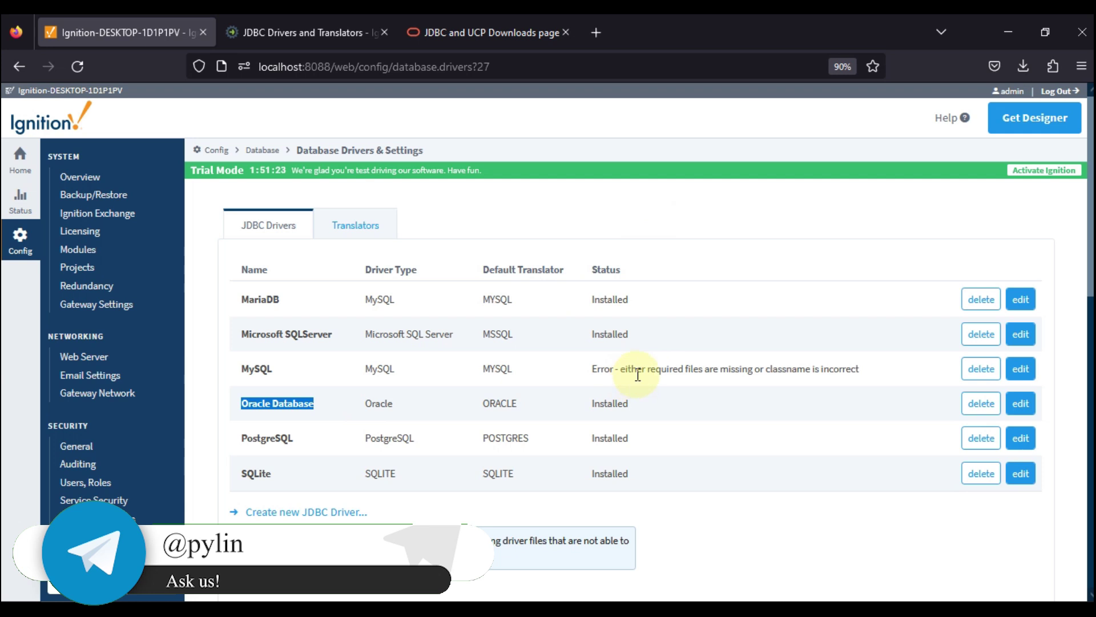
click(615, 405)
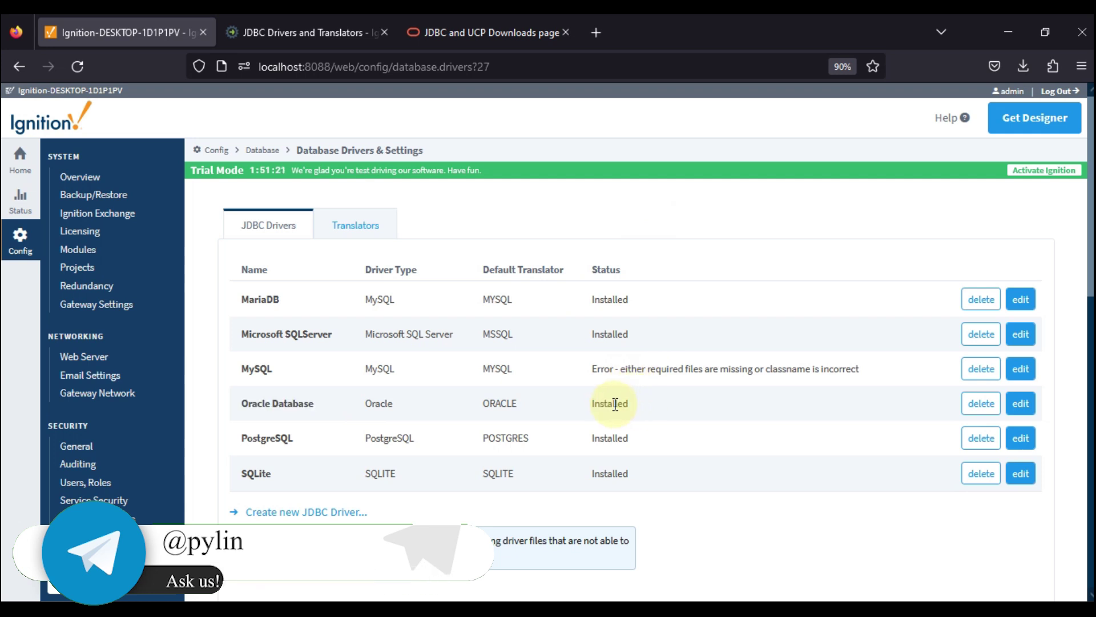